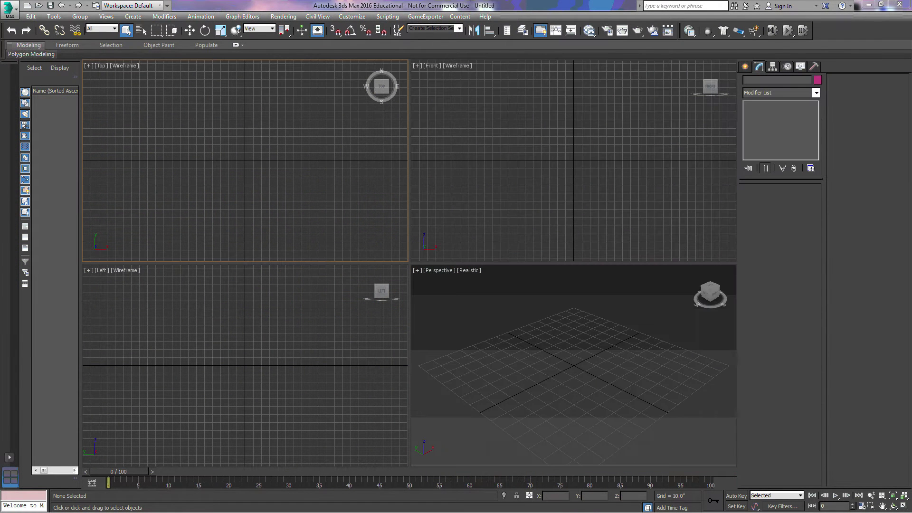
Draw a wide plane in the Top view and give it 32 length and 32 width segments
{"action": "left_click", "coordinate": [744, 67]}
{"action": "left_click", "coordinate": [799, 167]}
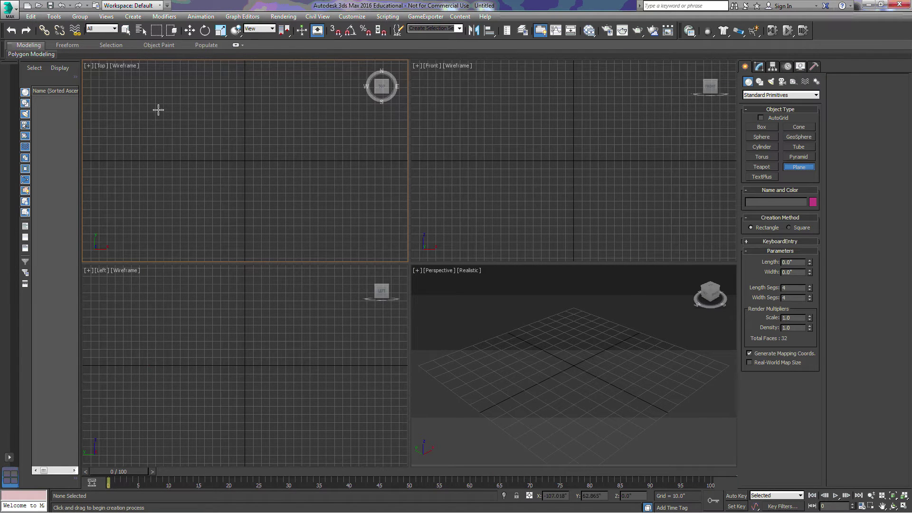
{"action": "left_click_drag", "start_coordinate": [158, 110], "coordinate": [353, 208]}
{"action": "left_click", "coordinate": [758, 67]}
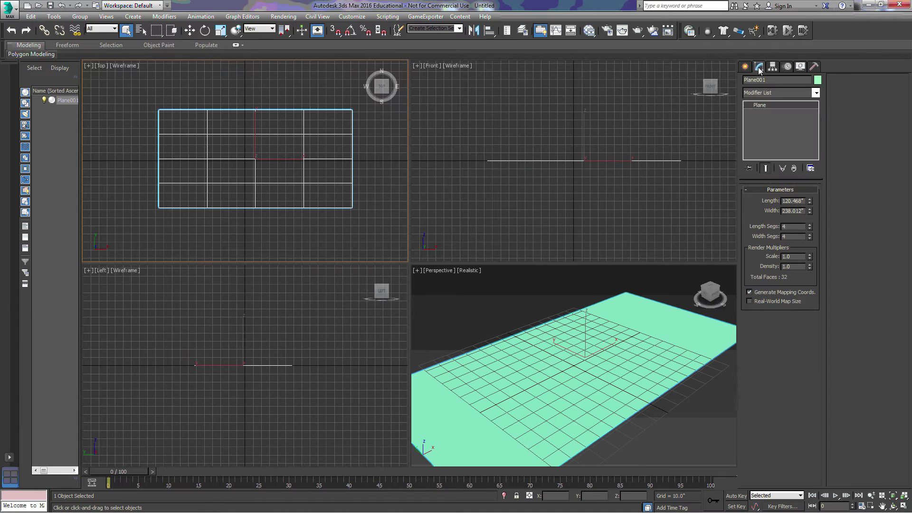
{"action": "left_click", "coordinate": [816, 93]}
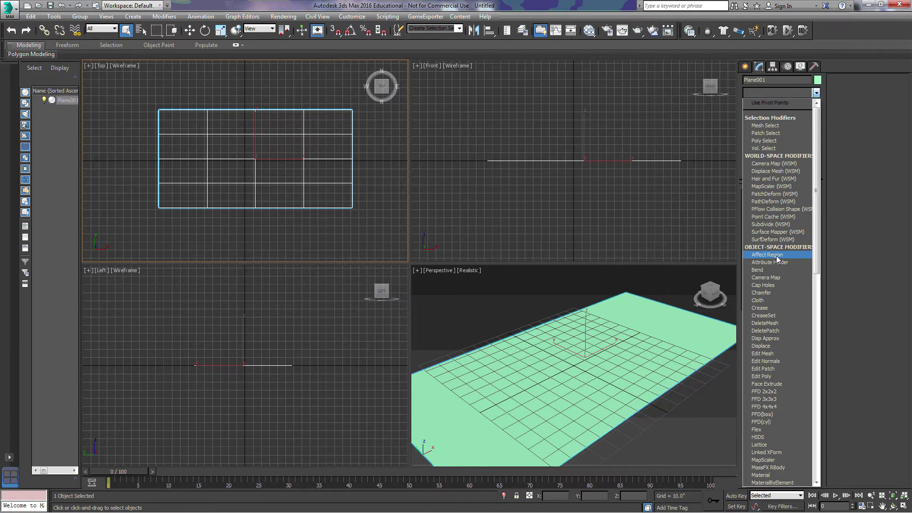
{"action": "left_click", "coordinate": [892, 253]}
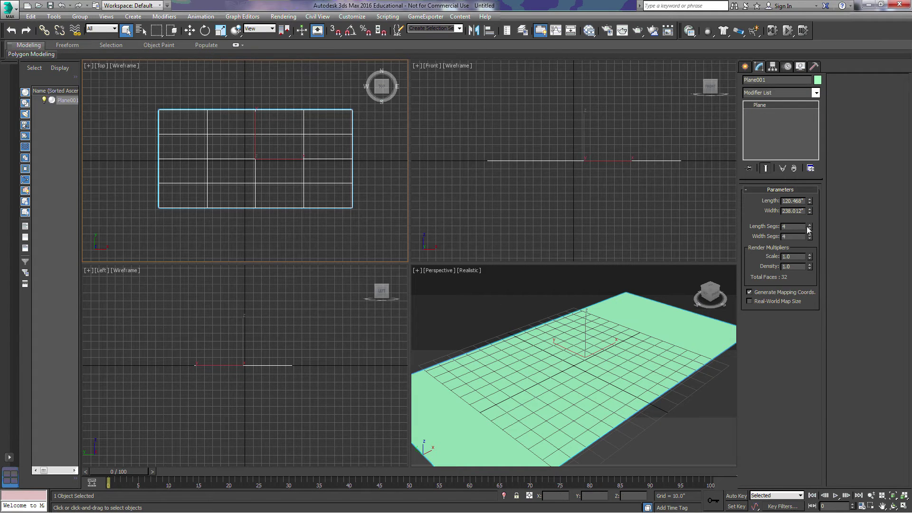
{"action": "mouse_move", "coordinate": [810, 224]}
{"action": "left_mouse_down"}
{"action": "mouse_move", "coordinate": [811, 232]}
{"action": "mouse_move", "coordinate": [811, 221]}
{"action": "left_mouse_up"}
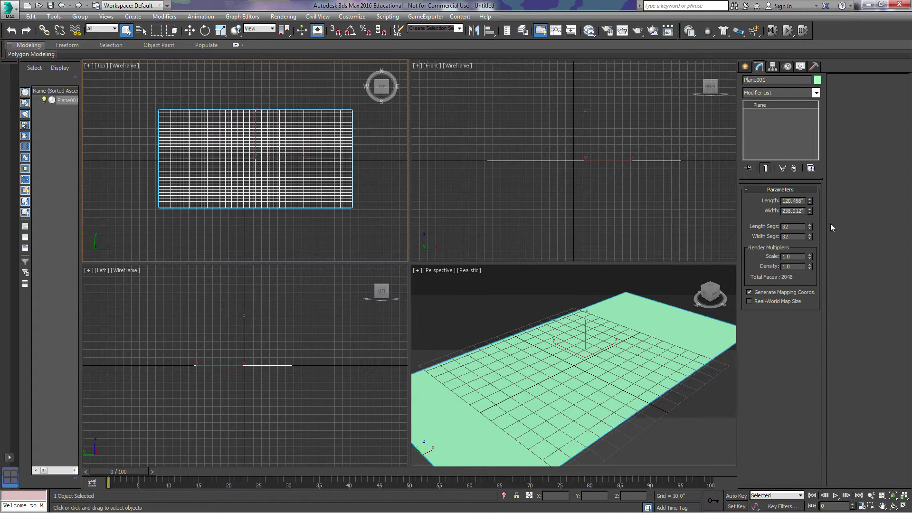
Apply an Affect Region modifier to Plane001, raising a cone-shaped peak with Falloff 20
{"action": "left_click", "coordinate": [816, 93]}
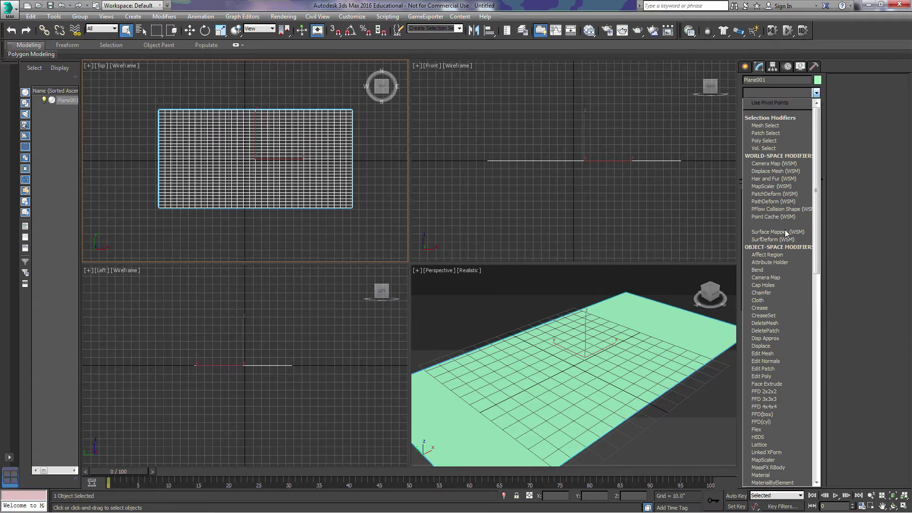
{"action": "left_click", "coordinate": [761, 255]}
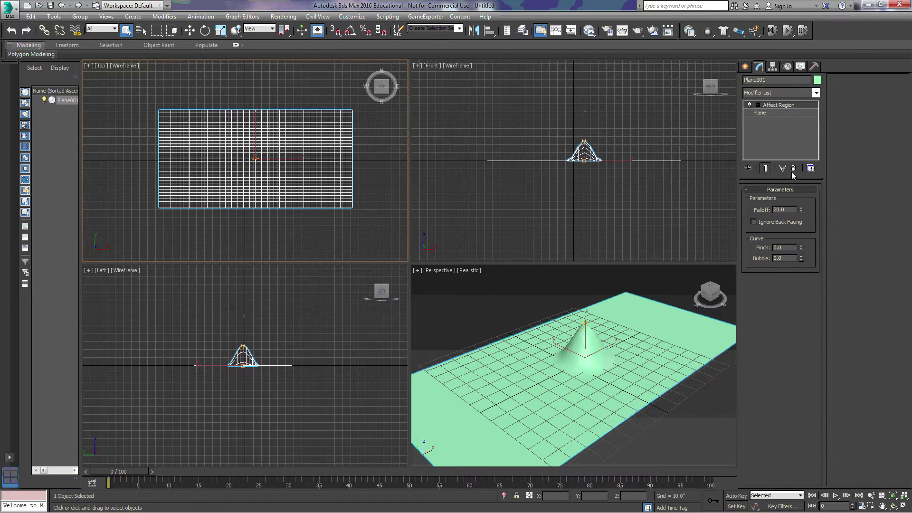
In Affect Region's Points sub-object, drag the top point up and right into a leaning spike
{"action": "left_click", "coordinate": [758, 105]}
{"action": "left_click", "coordinate": [774, 113]}
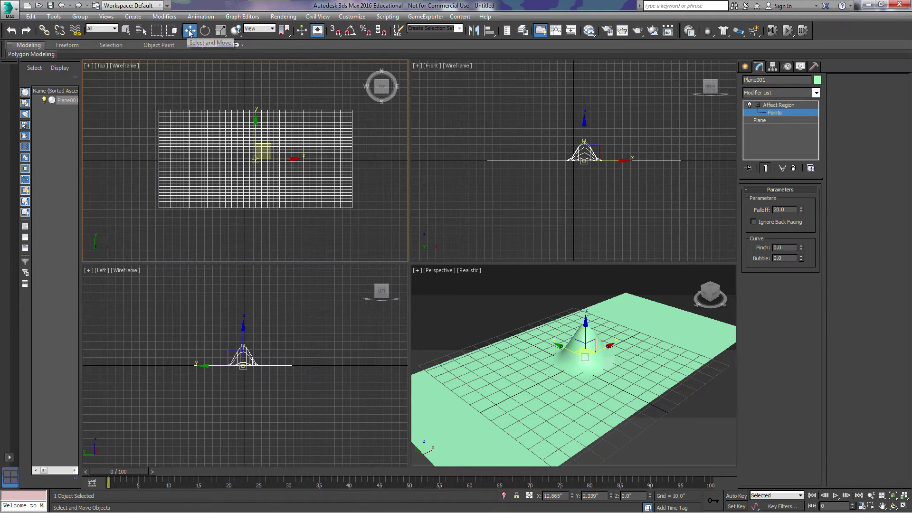
{"action": "left_click", "coordinate": [584, 137]}
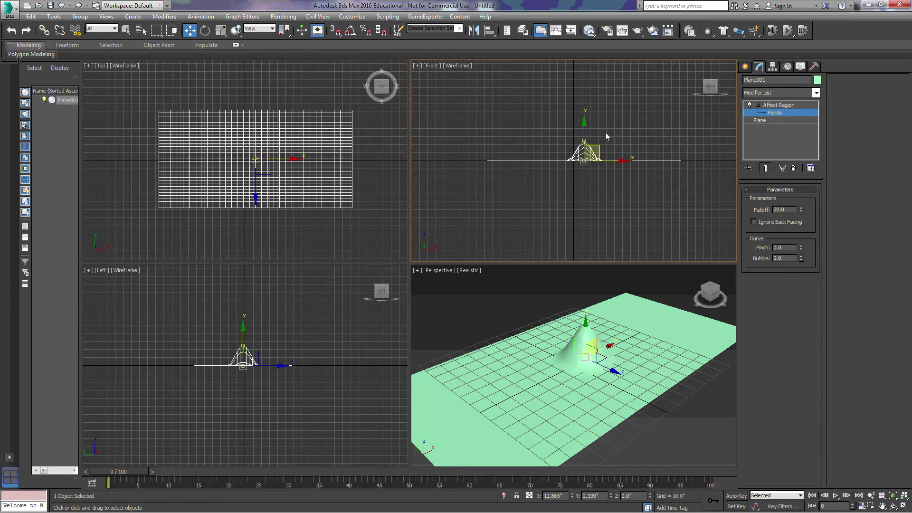
{"action": "scroll", "coordinate": [605, 132], "scroll_direction": "up", "scroll_amount": 5}
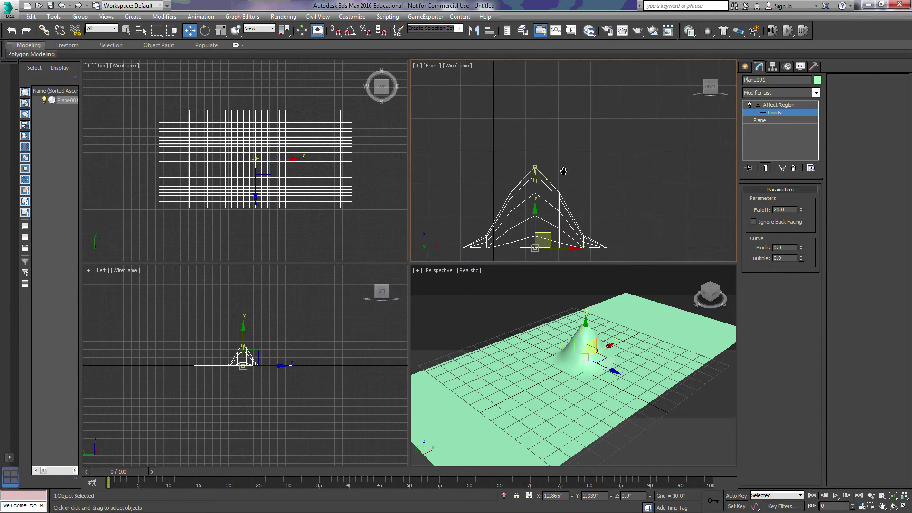
{"action": "scroll", "coordinate": [546, 167], "scroll_direction": "up", "scroll_amount": 2}
{"action": "left_click_drag", "start_coordinate": [538, 162], "coordinate": [642, 101]}
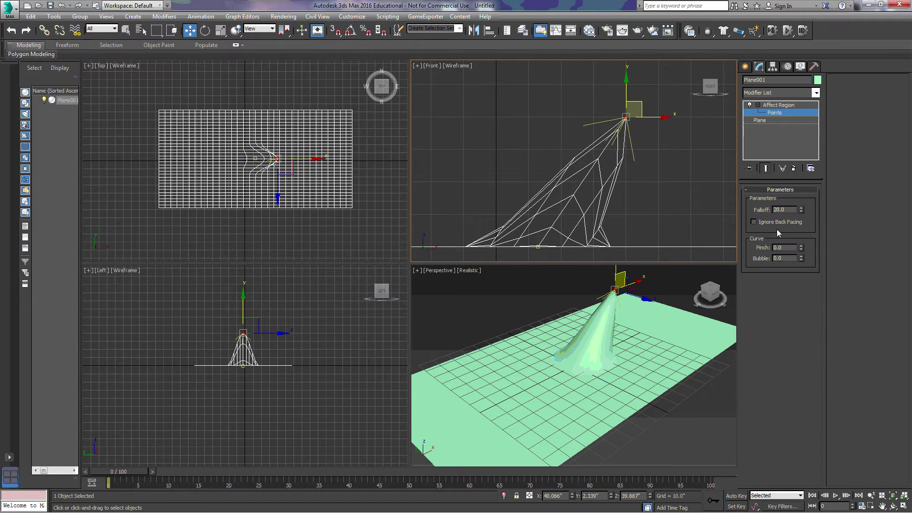
Raise Falloff to 87.8, then try Pinch and Bubble and return both to 0.0
{"action": "left_click_drag", "start_coordinate": [802, 205], "coordinate": [782, 44]}
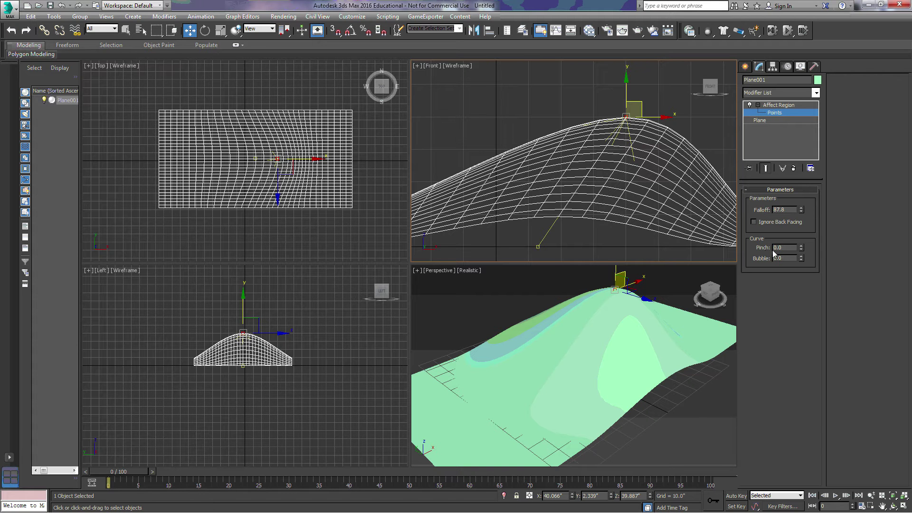
{"action": "left_click_drag", "start_coordinate": [802, 248], "coordinate": [804, 161]}
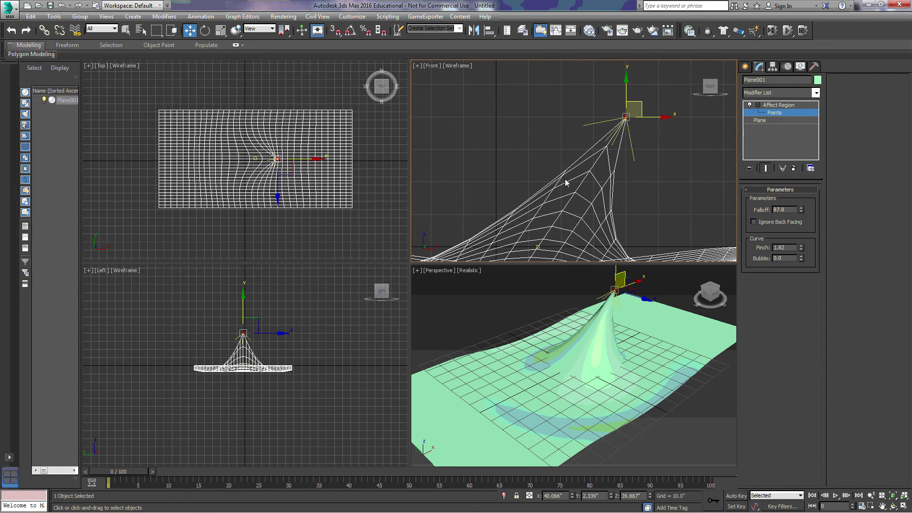
{"action": "left_click_drag", "start_coordinate": [802, 252], "coordinate": [806, 300]}
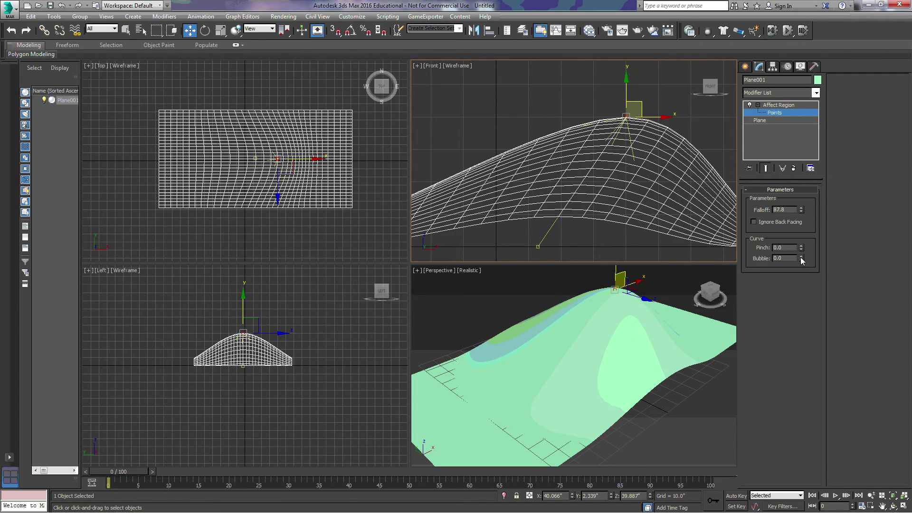
{"action": "left_click_drag", "start_coordinate": [801, 260], "coordinate": [801, 251]}
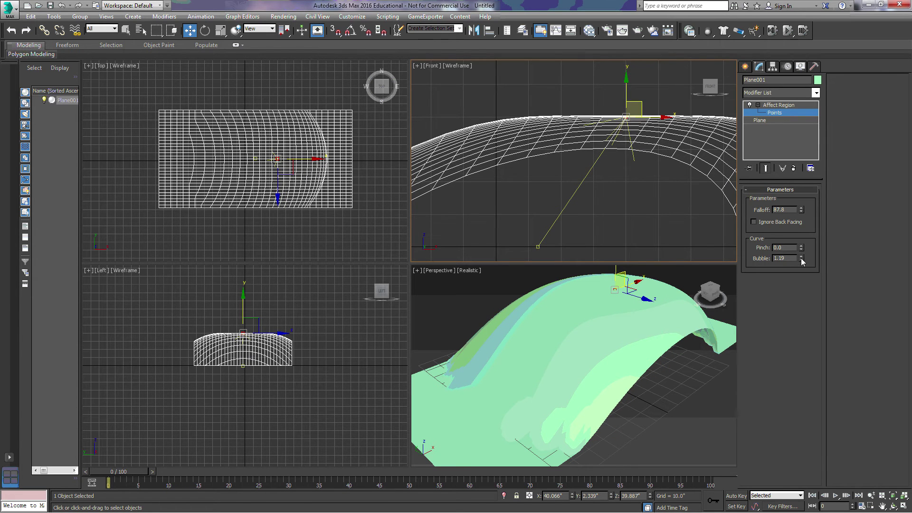
{"action": "left_click_drag", "start_coordinate": [802, 260], "coordinate": [782, 307]}
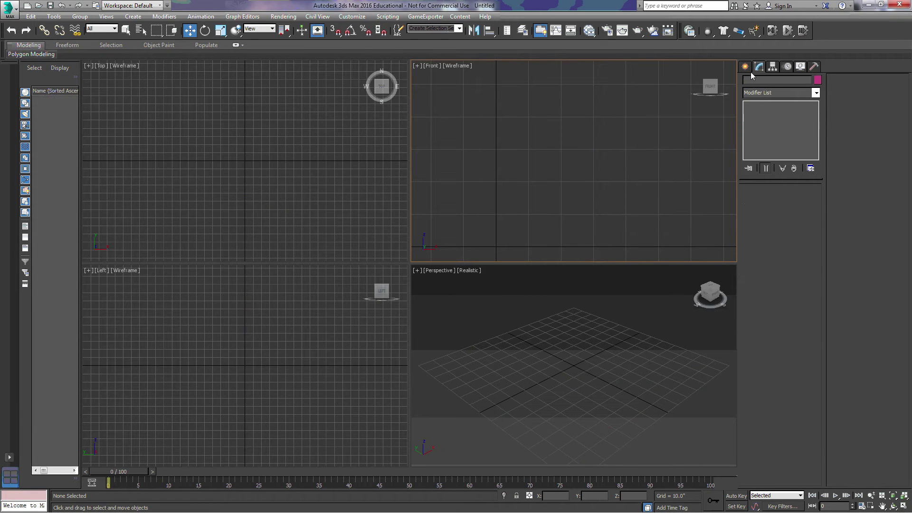
Create a box, Box001, by dragging out its base and height
{"action": "left_click", "coordinate": [745, 67]}
{"action": "left_click", "coordinate": [762, 127]}
{"action": "left_click_drag", "start_coordinate": [208, 139], "coordinate": [295, 187]}
{"action": "left_click", "coordinate": [295, 151]}
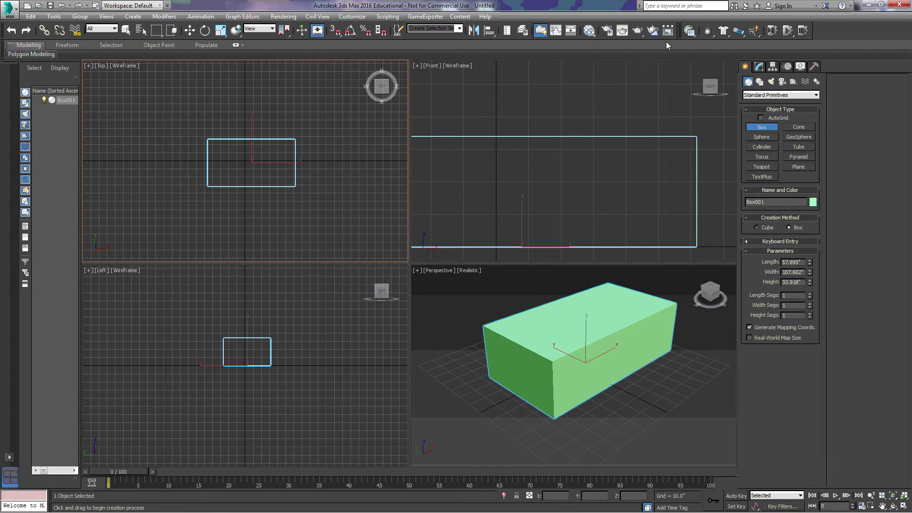
Add an Affect Region modifier to the box and raise its top point high above it
{"action": "left_click", "coordinate": [759, 66]}
{"action": "left_click", "coordinate": [816, 93]}
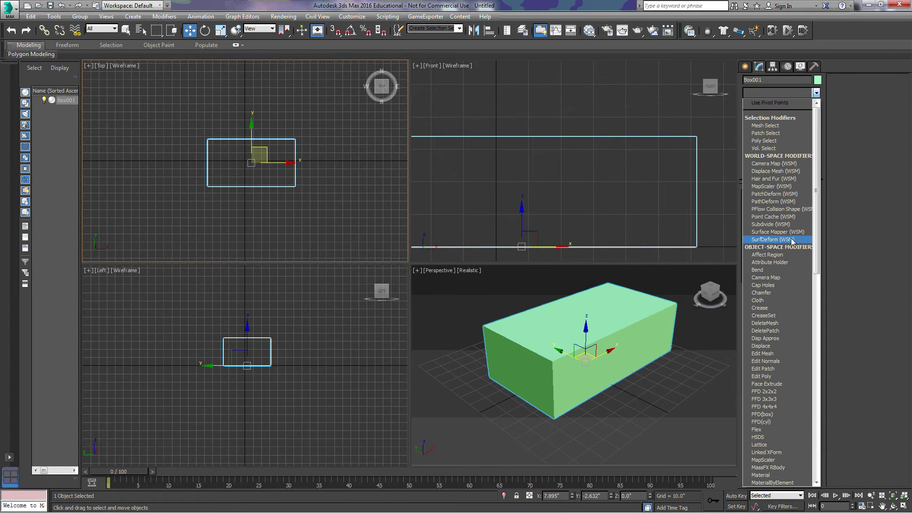
{"action": "left_click", "coordinate": [774, 255]}
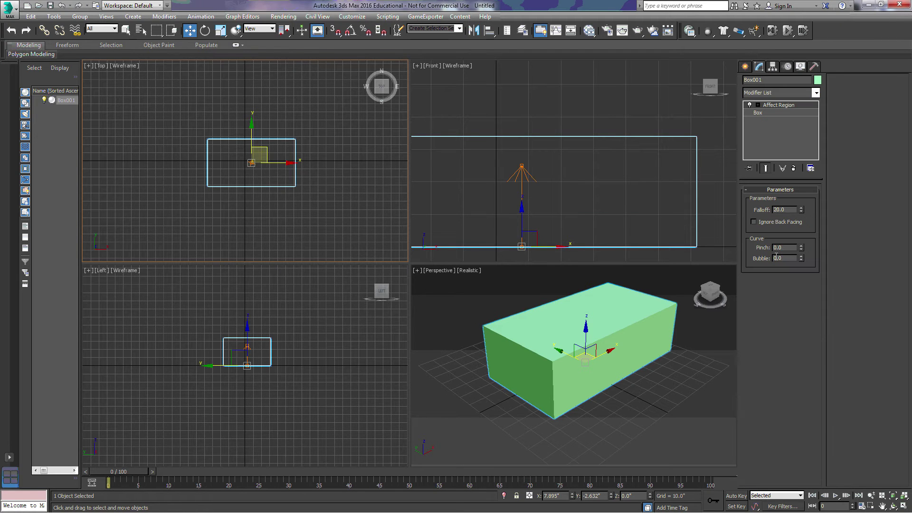
{"action": "left_click", "coordinate": [759, 105]}
{"action": "left_click", "coordinate": [774, 113]}
{"action": "left_click_drag", "start_coordinate": [523, 166], "coordinate": [522, 51]}
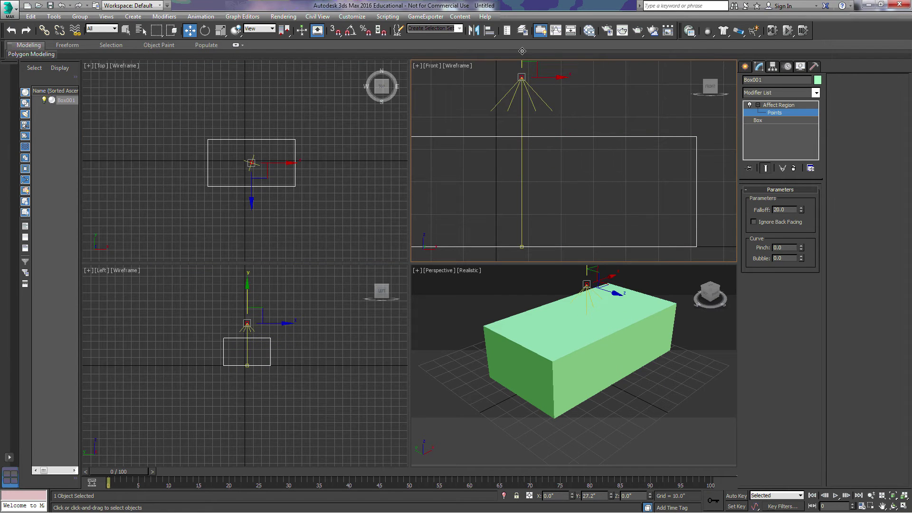
Give the box 11/22/11 length/width/height segments and drag the Affect Region peak much higher
{"action": "left_click", "coordinate": [774, 122]}
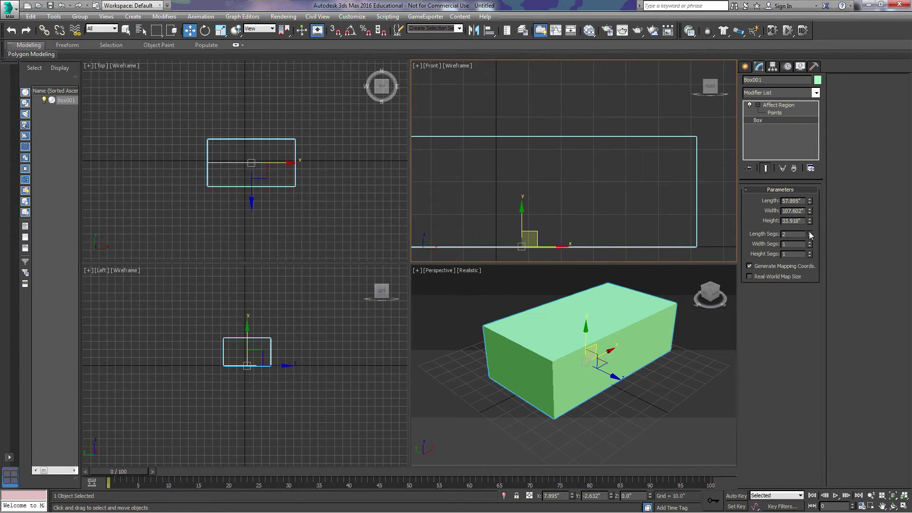
{"action": "mouse_move", "coordinate": [811, 235]}
{"action": "left_mouse_down"}
{"action": "mouse_move", "coordinate": [811, 227]}
{"action": "mouse_move", "coordinate": [812, 248]}
{"action": "left_mouse_up"}
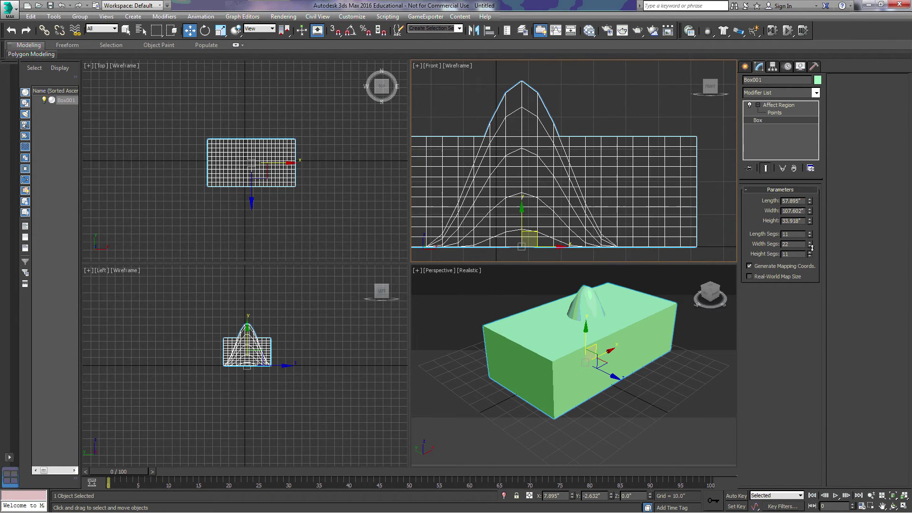
{"action": "left_click", "coordinate": [770, 113]}
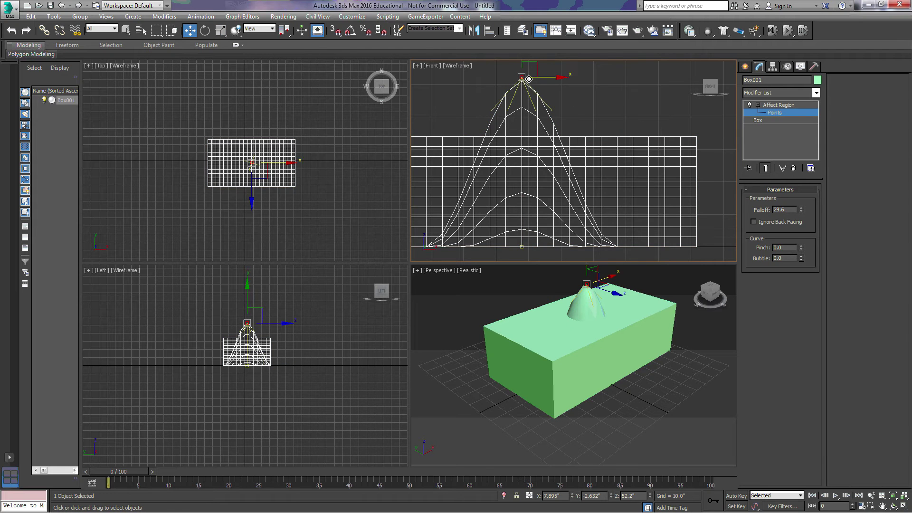
{"action": "middle_click_drag", "start_coordinate": [649, 131], "coordinate": [658, 171]}
{"action": "left_click_drag", "start_coordinate": [537, 94], "coordinate": [540, 2]}
{"action": "scroll", "coordinate": [570, 105], "scroll_direction": "down", "scroll_amount": 6}
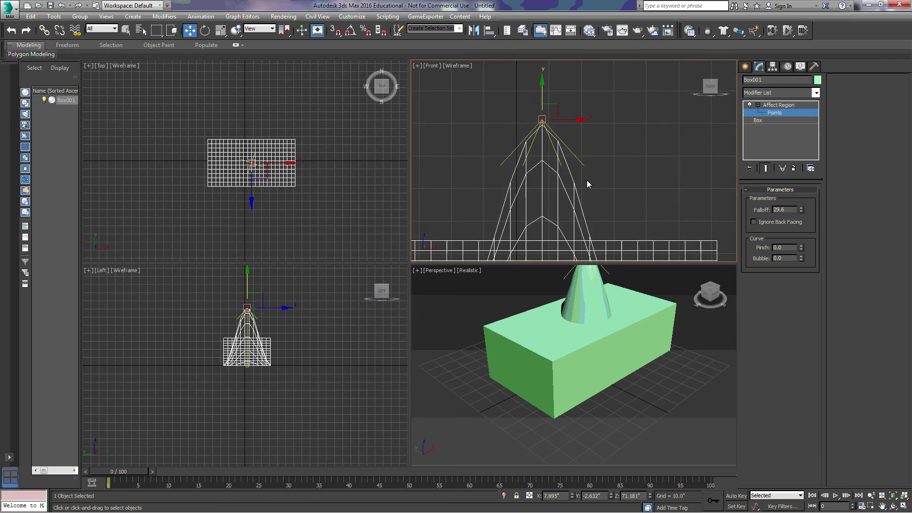
{"action": "left_click_drag", "start_coordinate": [569, 94], "coordinate": [570, 80]}
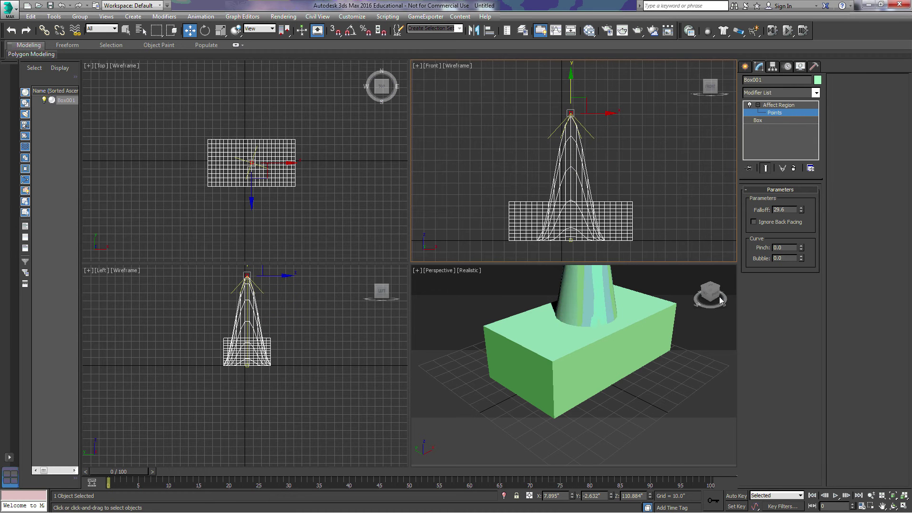
{"action": "left_click_drag", "start_coordinate": [714, 298], "coordinate": [595, 374]}
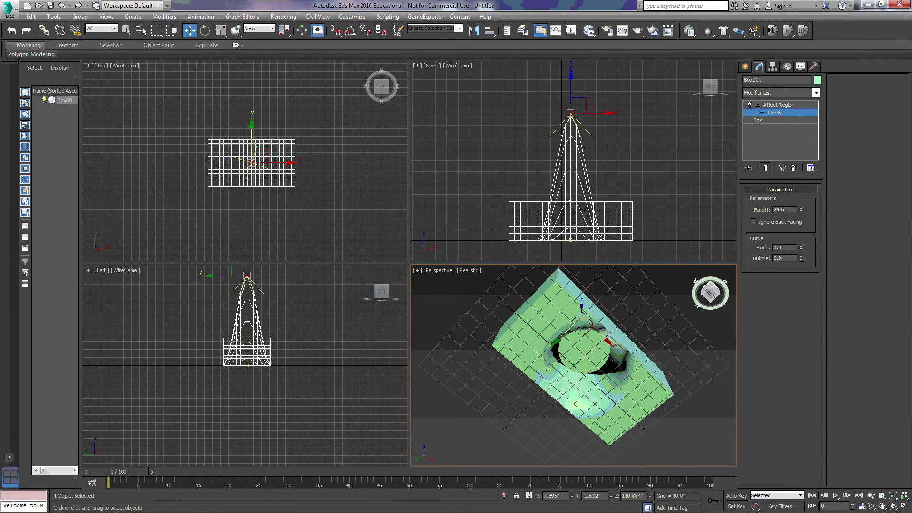
Turn on Ignore Back Facing and move the region's bottom point to pull a cone-shaped bulge
{"action": "left_click", "coordinate": [753, 222]}
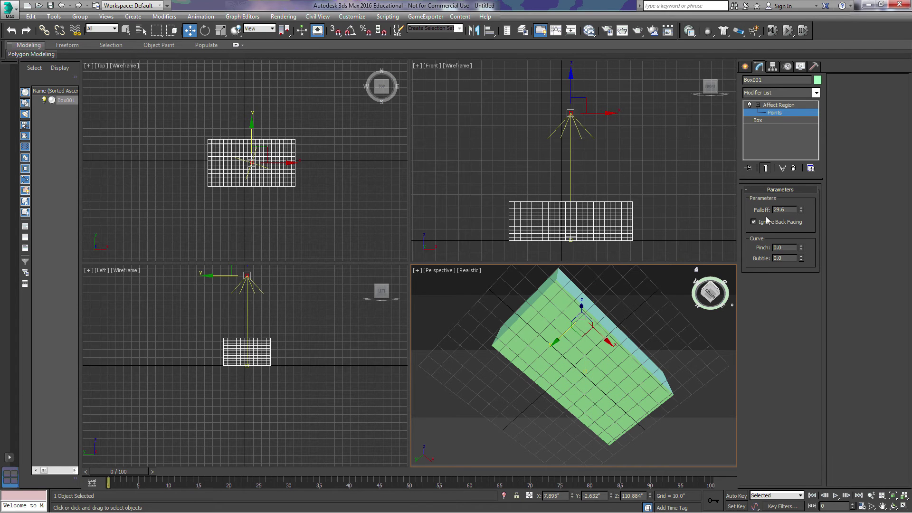
{"action": "left_click", "coordinate": [714, 295]}
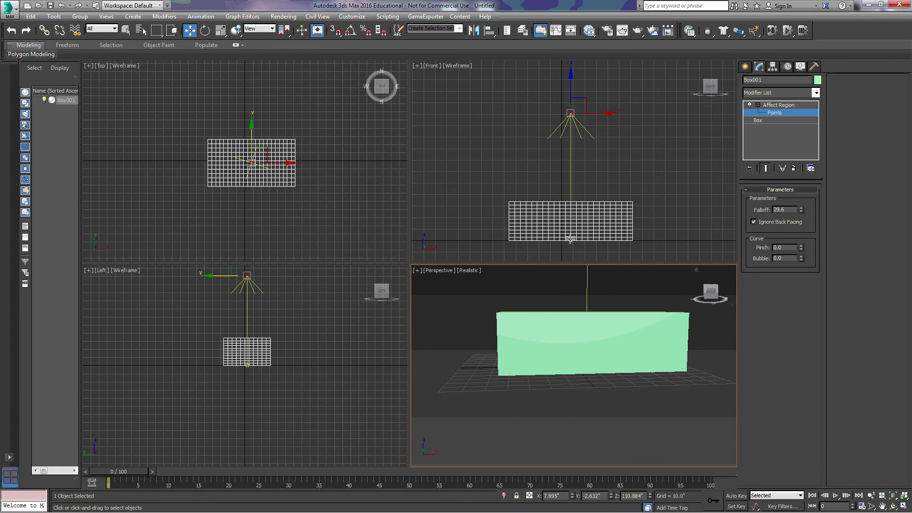
{"action": "left_click", "coordinate": [570, 239]}
{"action": "left_click_drag", "start_coordinate": [571, 202], "coordinate": [574, 177]}
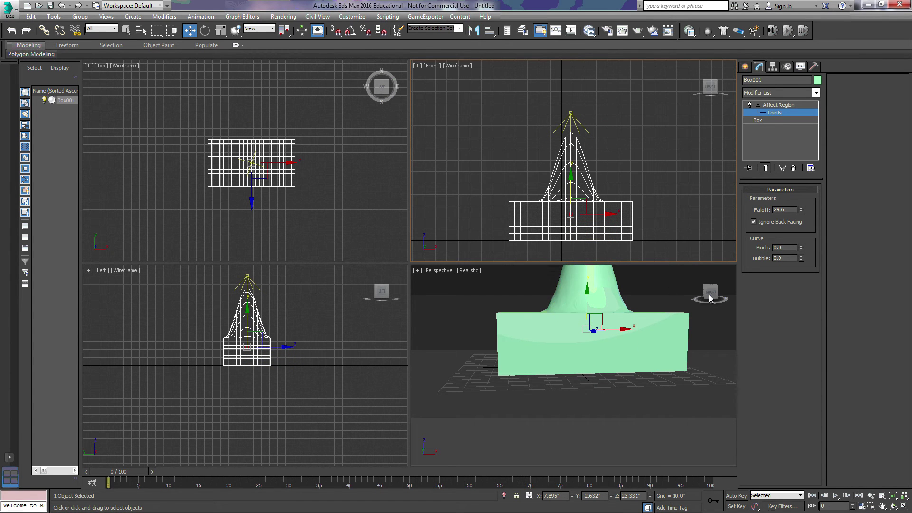
Reframe the views and raise the Affect Region peak into a taller bump
{"action": "mouse_move", "coordinate": [709, 298]}
{"action": "left_mouse_down"}
{"action": "mouse_move", "coordinate": [704, 314]}
{"action": "mouse_move", "coordinate": [687, 304]}
{"action": "mouse_move", "coordinate": [711, 294]}
{"action": "left_mouse_up"}
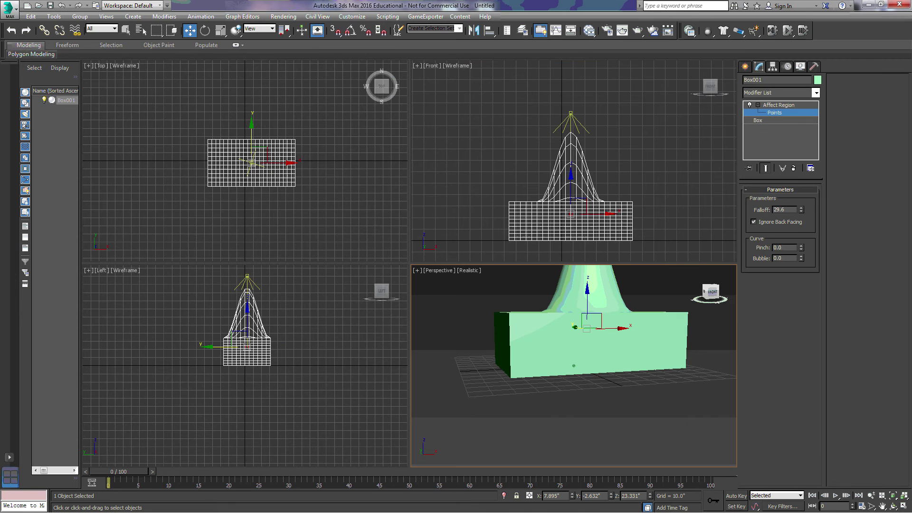
{"action": "middle_click_drag", "start_coordinate": [596, 312], "coordinate": [595, 382]}
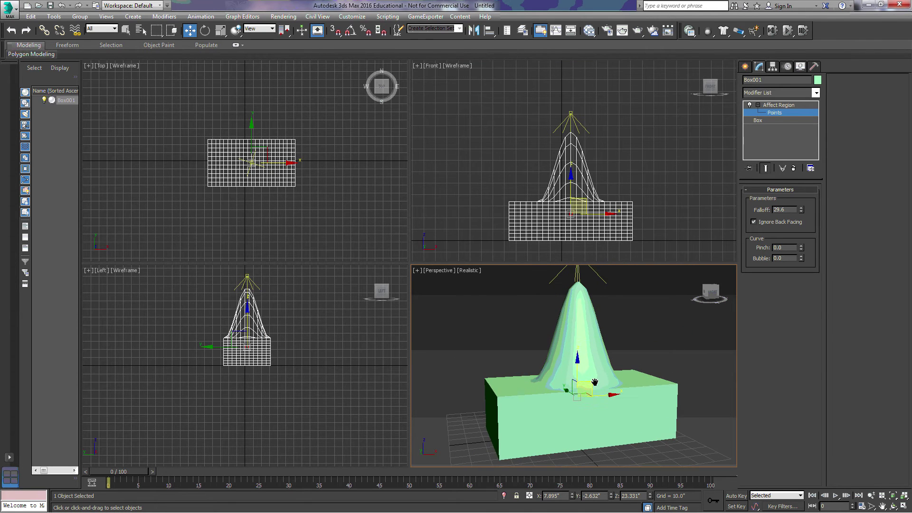
{"action": "mouse_move", "coordinate": [700, 283]}
{"action": "left_mouse_down"}
{"action": "mouse_move", "coordinate": [699, 304]}
{"action": "mouse_move", "coordinate": [709, 294]}
{"action": "left_mouse_up"}
{"action": "left_click", "coordinate": [709, 295]}
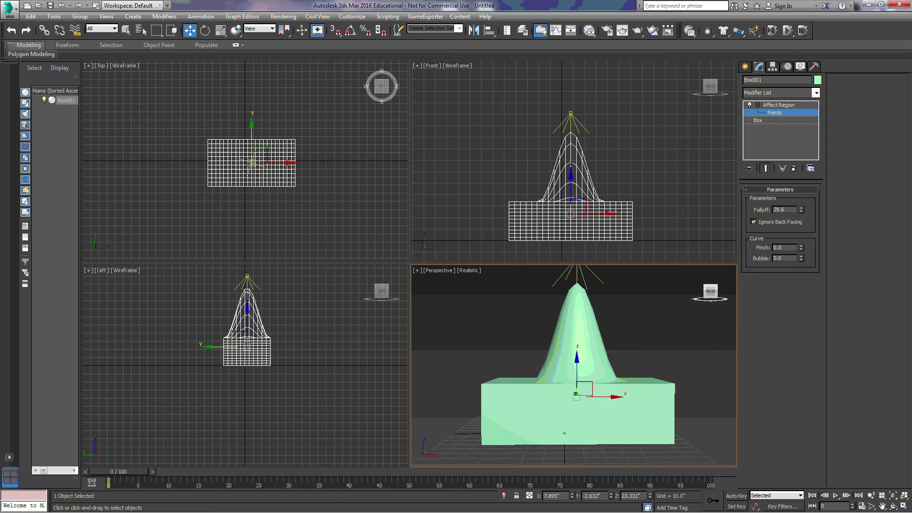
{"action": "scroll", "coordinate": [663, 243], "scroll_direction": "up", "scroll_amount": 6}
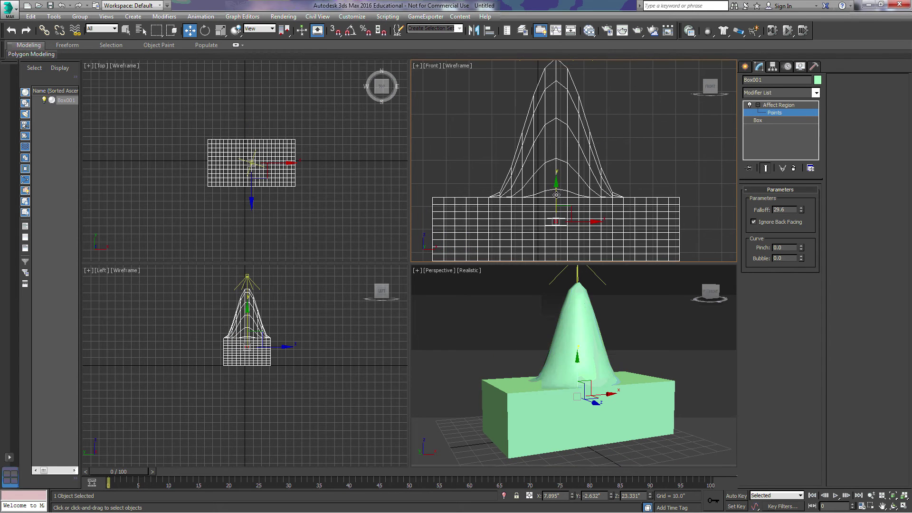
{"action": "mouse_move", "coordinate": [557, 195]}
{"action": "left_mouse_down"}
{"action": "mouse_move", "coordinate": [556, 102]}
{"action": "mouse_move", "coordinate": [549, 194]}
{"action": "left_mouse_up"}
Lower the peak's top point and set Pinch to 0.05 and Bubble to -0.1
{"action": "middle_click_drag", "start_coordinate": [548, 194], "coordinate": [561, 97]}
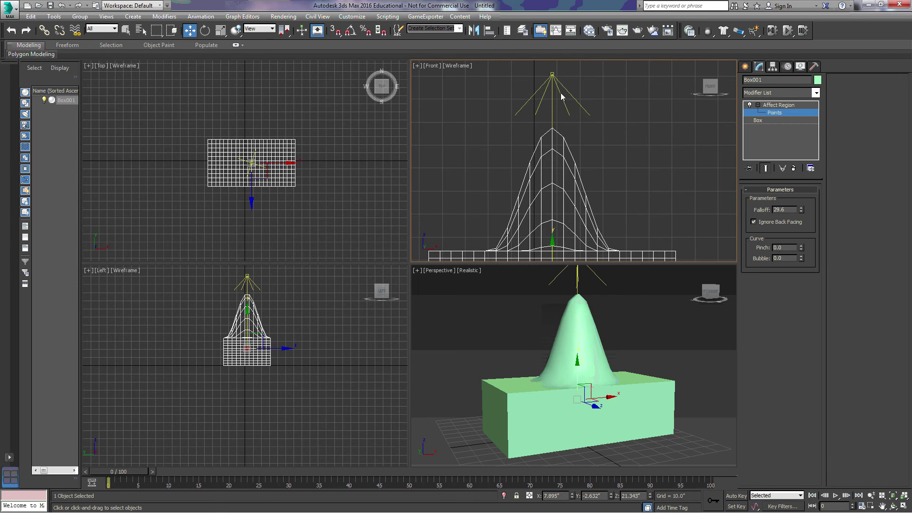
{"action": "left_click", "coordinate": [551, 73]}
{"action": "left_click_drag", "start_coordinate": [551, 64], "coordinate": [552, 142]}
{"action": "middle_click_drag", "start_coordinate": [553, 143], "coordinate": [558, 94]}
{"action": "left_click_drag", "start_coordinate": [801, 247], "coordinate": [800, 210]}
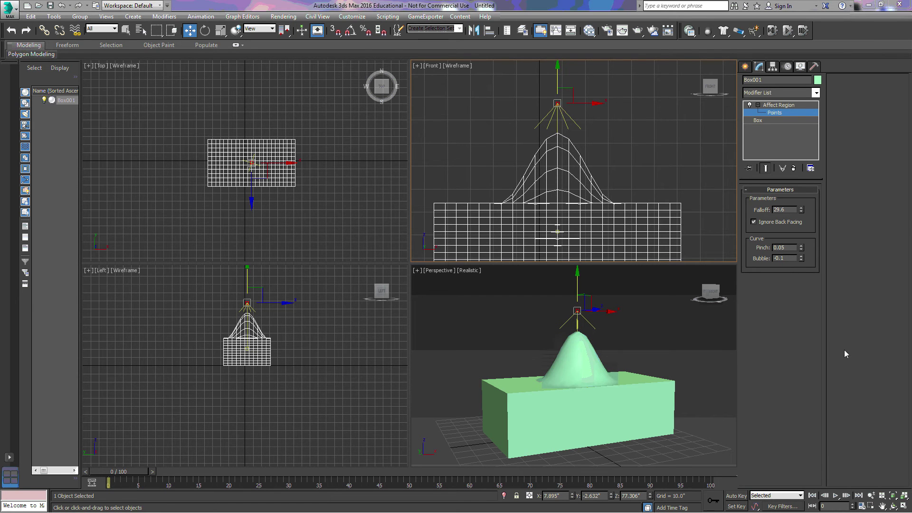
{"action": "left_click", "coordinate": [608, 398]}
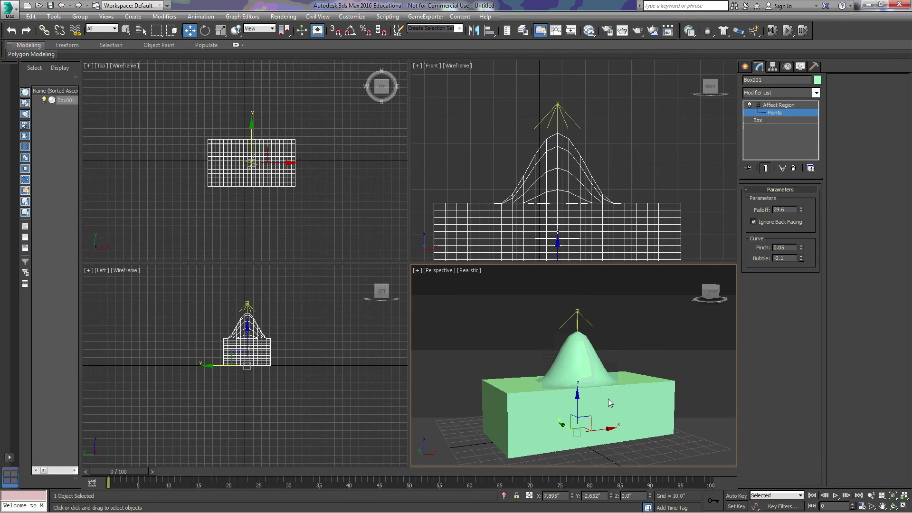
Delete the box and create Cylinder001 on its side (radius 4.715, height 29.825) in the Left view
{"action": "key", "text": "Delete"}
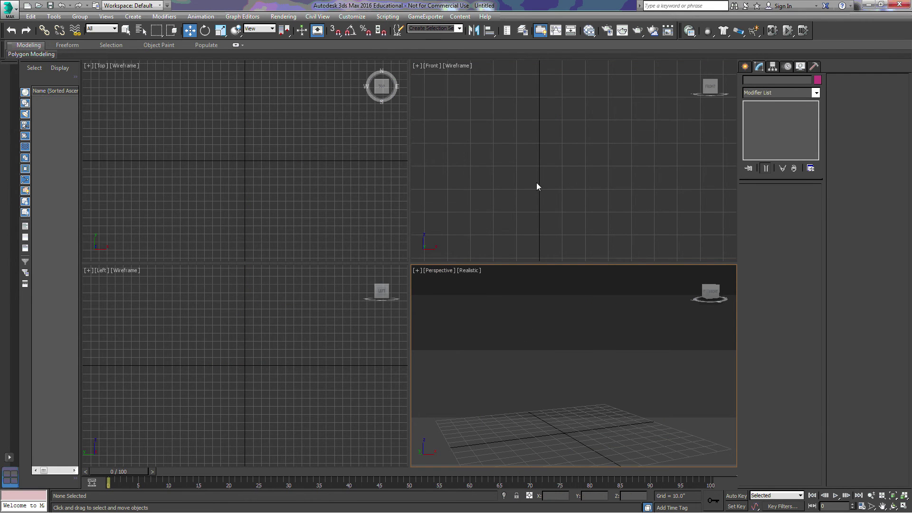
{"action": "middle_click_drag", "start_coordinate": [547, 181], "coordinate": [563, 149]}
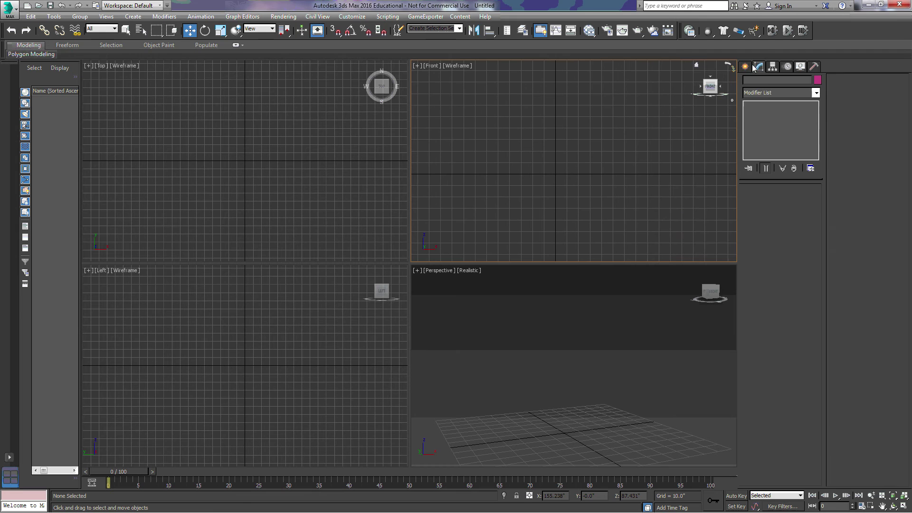
{"action": "left_click", "coordinate": [747, 69]}
{"action": "left_click", "coordinate": [761, 137]}
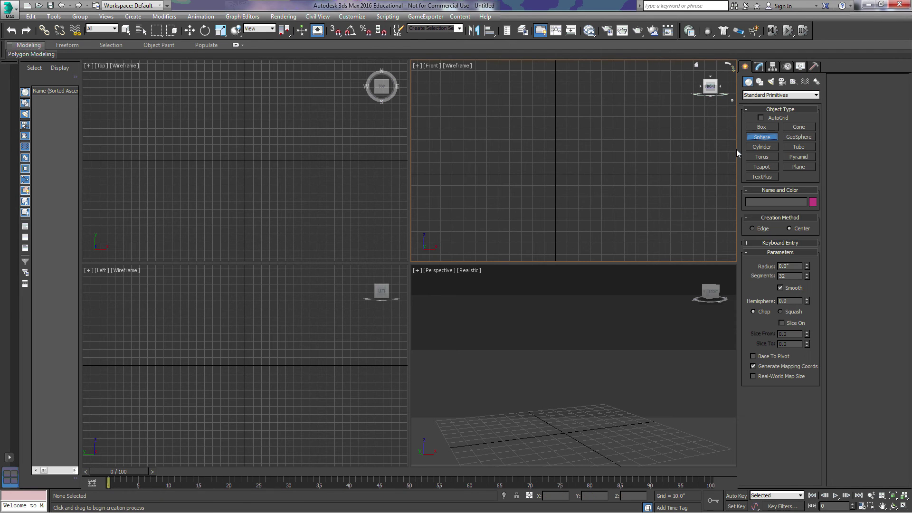
{"action": "left_click_drag", "start_coordinate": [150, 360], "coordinate": [155, 361]}
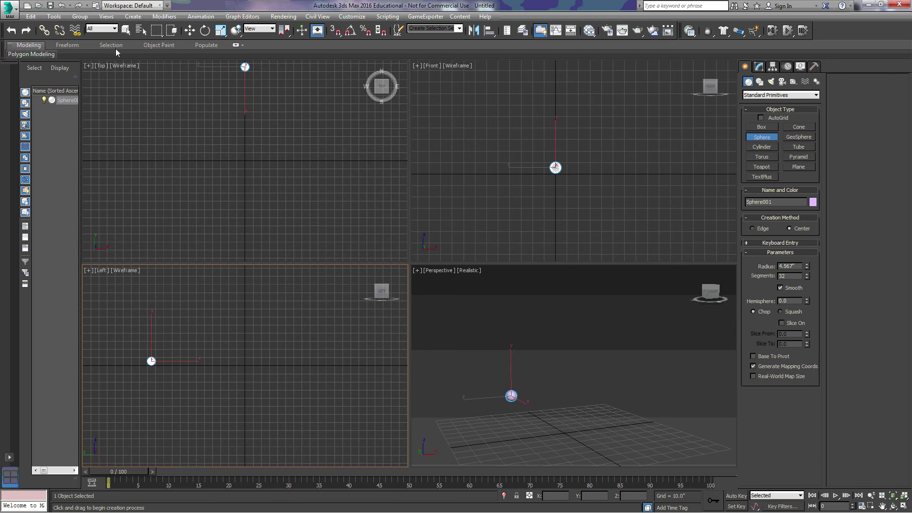
{"action": "left_click", "coordinate": [61, 5]}
{"action": "left_click", "coordinate": [761, 147]}
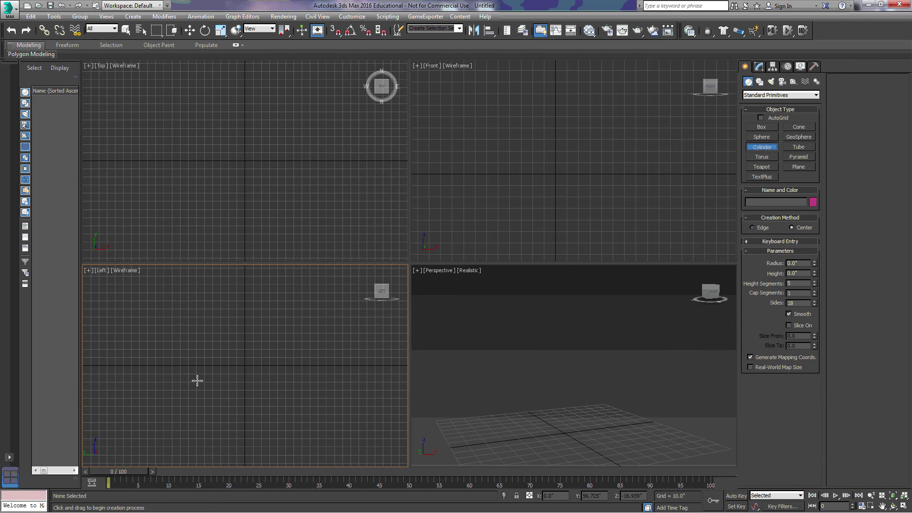
{"action": "left_click_drag", "start_coordinate": [161, 359], "coordinate": [164, 359]}
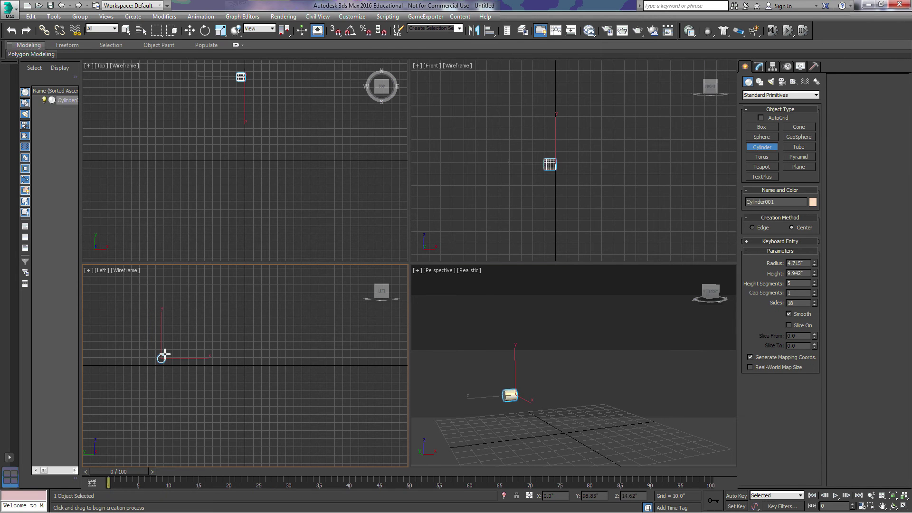
{"action": "left_click", "coordinate": [165, 338]}
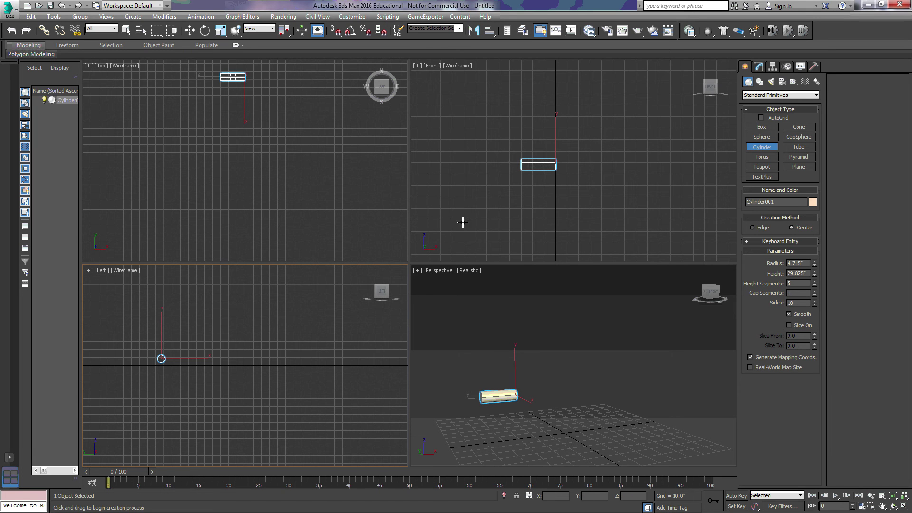
Activate Select and Move and make the Top viewport the working view
{"action": "left_click", "coordinate": [189, 30]}
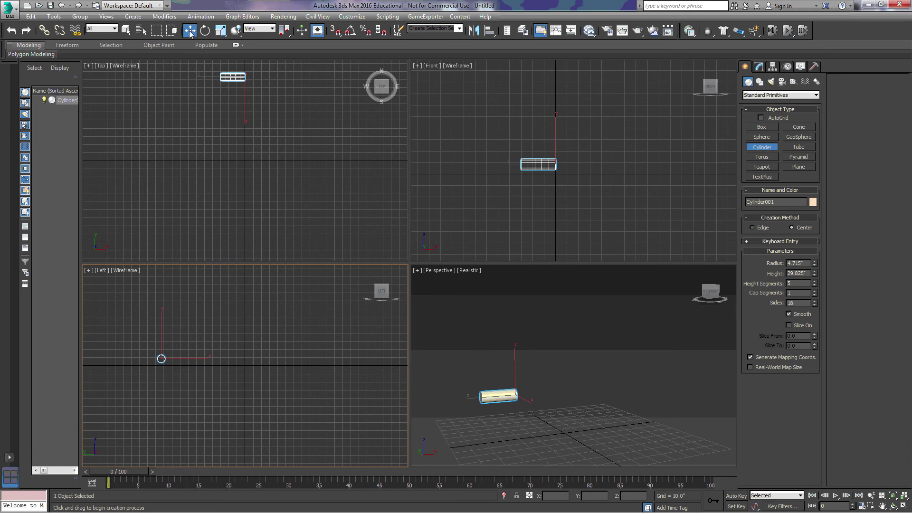
{"action": "left_click", "coordinate": [246, 109]}
{"action": "middle_click_drag", "start_coordinate": [232, 102], "coordinate": [233, 127]}
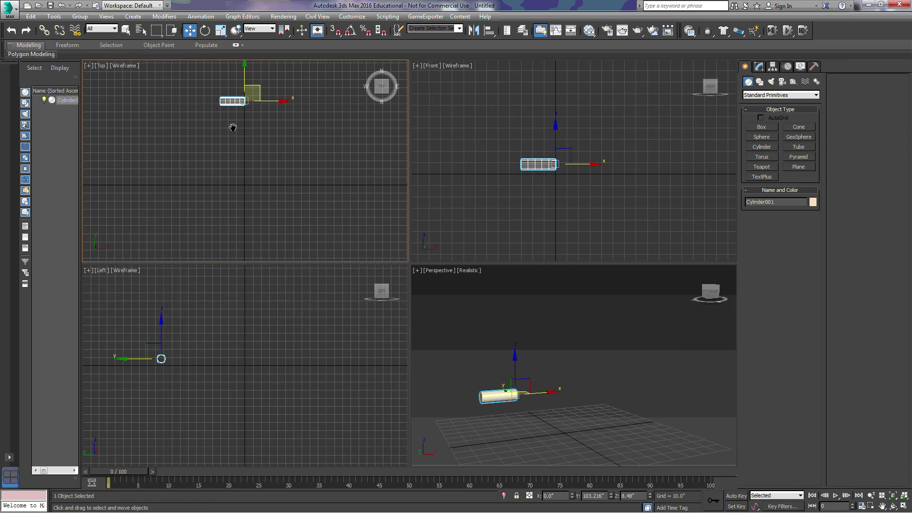
Shift-clone Cylinder001 along Y as 16 copies and select all 17 cylinders
{"action": "left_click_drag", "start_coordinate": [244, 72], "coordinate": [243, 79], "text": "shift"}
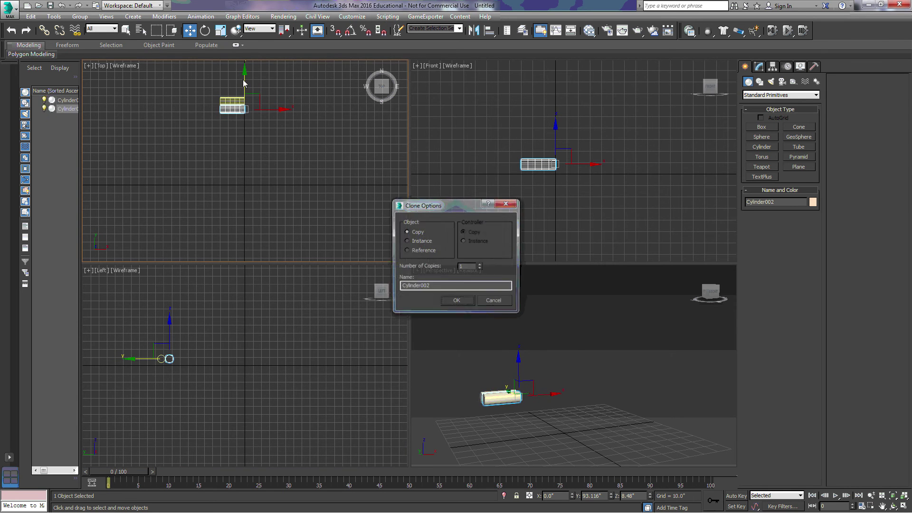
{"action": "left_click", "coordinate": [480, 265]}
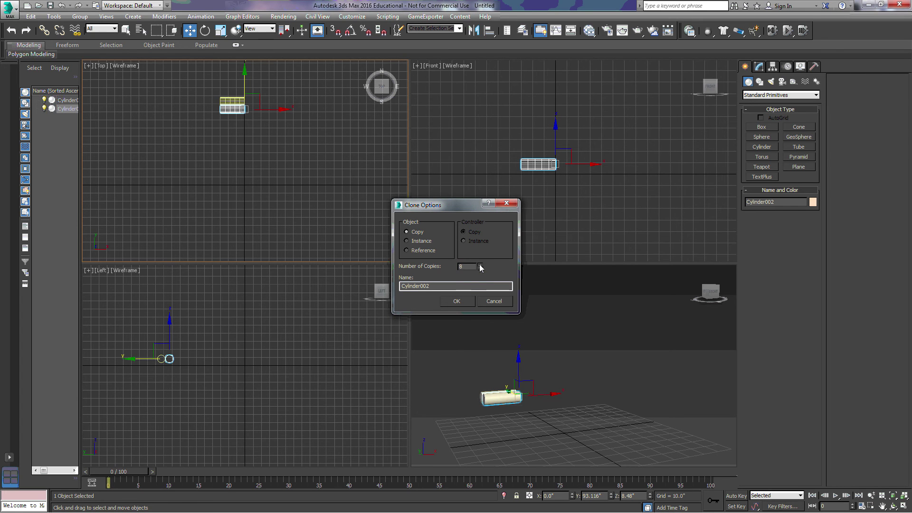
{"action": "left_click", "coordinate": [465, 301]}
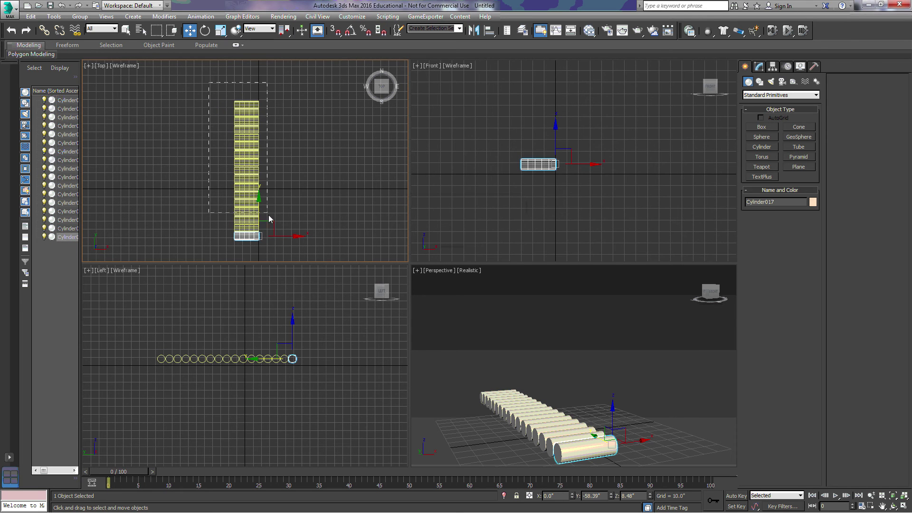
{"action": "left_click_drag", "start_coordinate": [269, 215], "coordinate": [297, 251]}
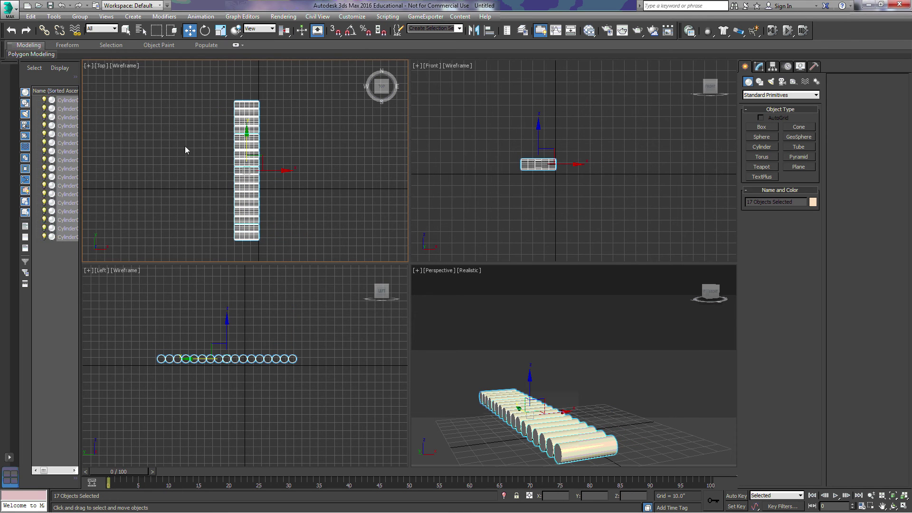
Group the selected cylinders, keeping the default name Group001
{"action": "left_click", "coordinate": [80, 17]}
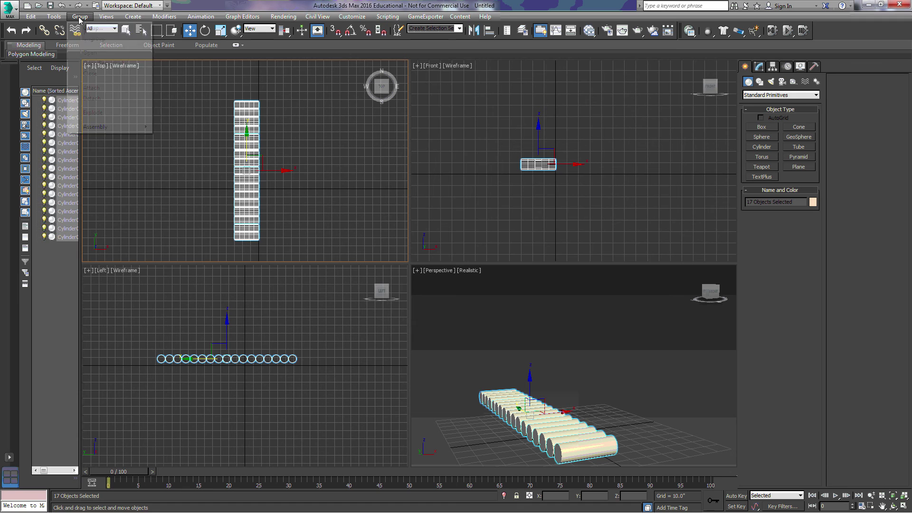
{"action": "left_click", "coordinate": [85, 28]}
{"action": "left_click", "coordinate": [462, 278]}
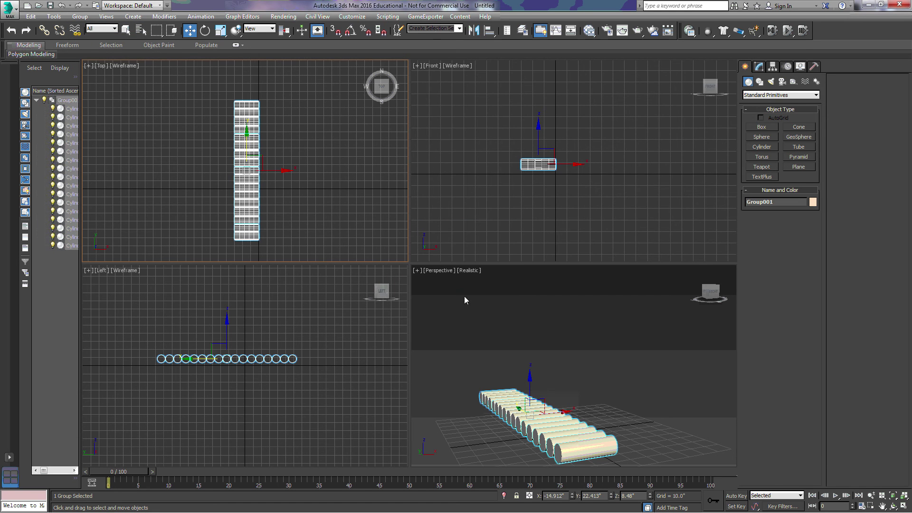
Select Group001 in the scene list and bring up its modifier settings
{"action": "left_click", "coordinate": [65, 103]}
{"action": "left_click", "coordinate": [44, 278]}
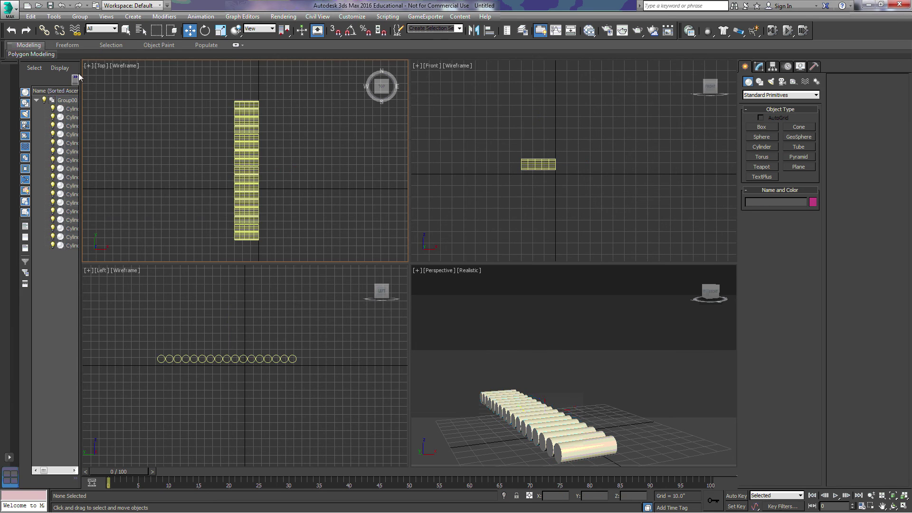
{"action": "left_click", "coordinate": [70, 102]}
{"action": "left_click", "coordinate": [759, 67]}
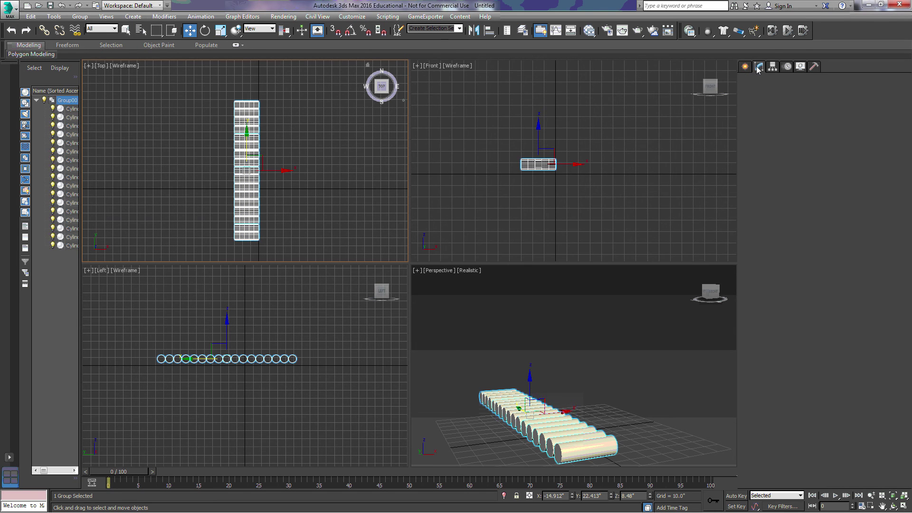
Add an Affect Region modifier to Group001 and raise Falloff to 88.4 to arch the row
{"action": "left_click", "coordinate": [814, 93]}
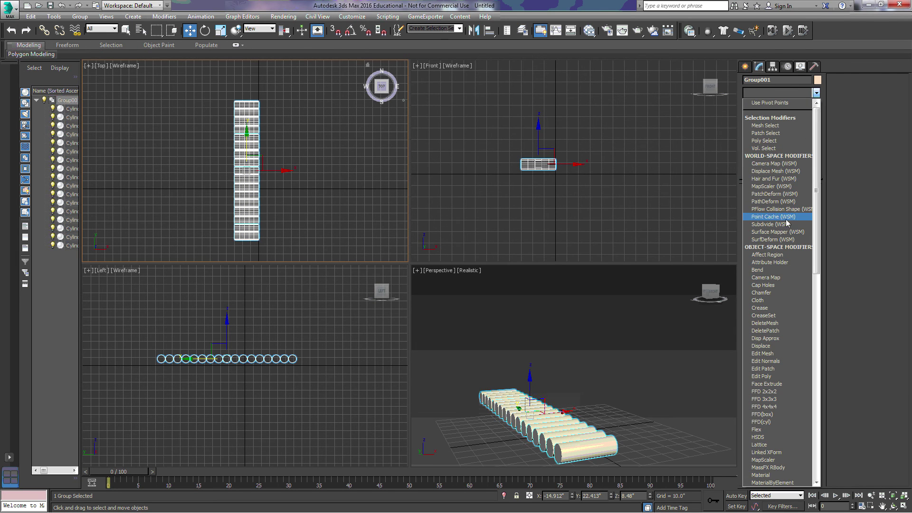
{"action": "left_click", "coordinate": [767, 255]}
{"action": "middle_click_drag", "start_coordinate": [613, 362], "coordinate": [717, 293], "text": "alt"}
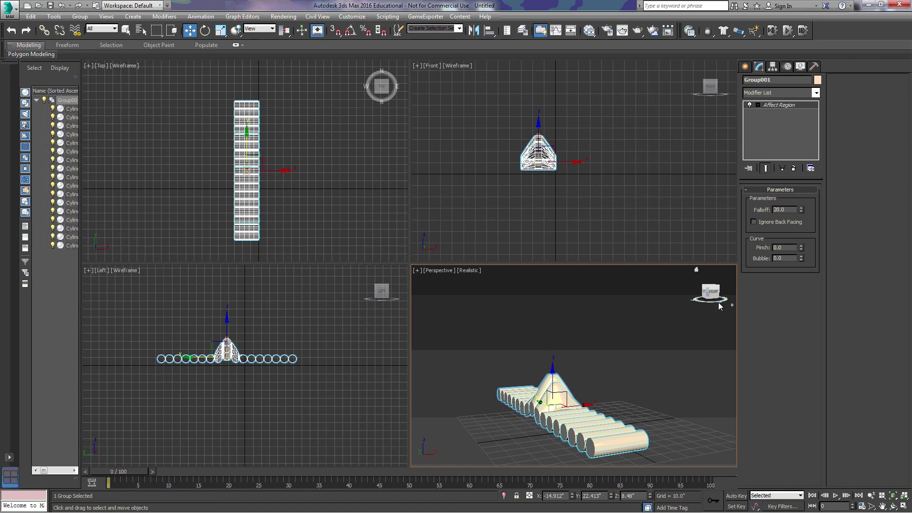
{"action": "left_click_drag", "start_coordinate": [717, 294], "coordinate": [710, 295]}
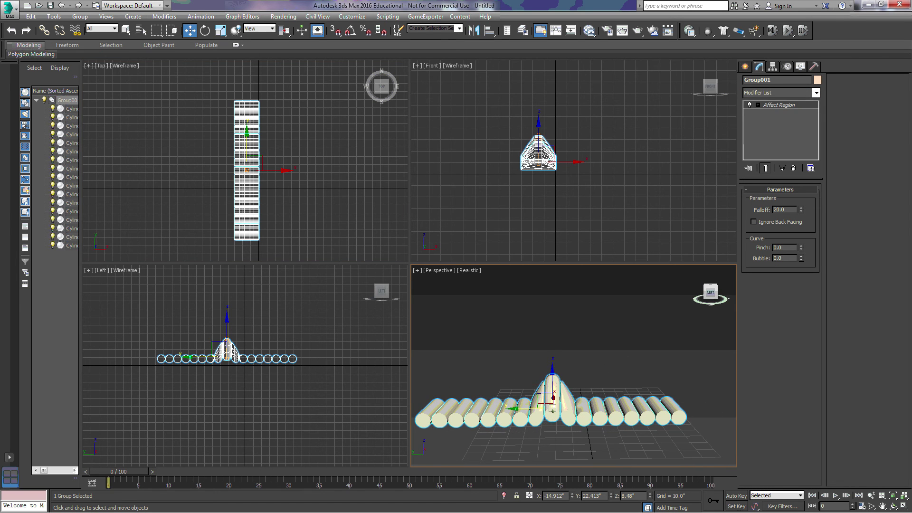
{"action": "left_click_drag", "start_coordinate": [803, 210], "coordinate": [812, 46]}
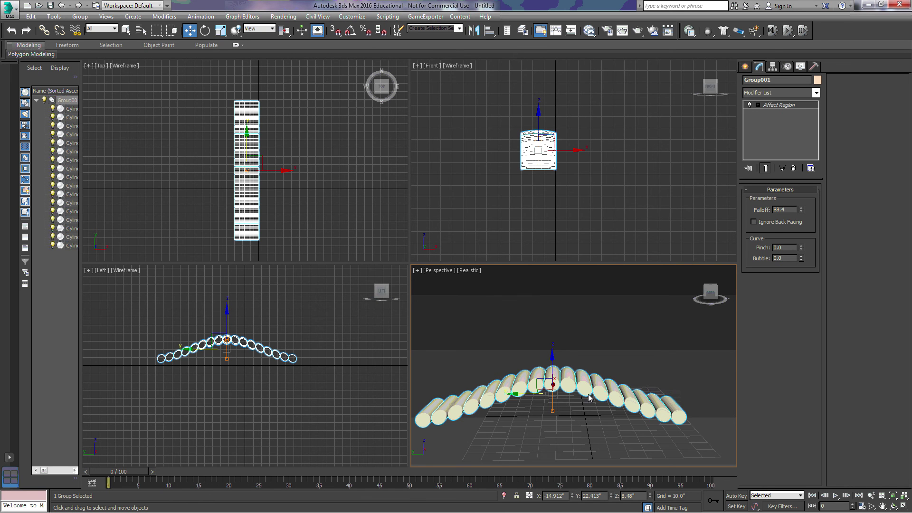
{"action": "left_click_drag", "start_coordinate": [714, 296], "coordinate": [668, 310]}
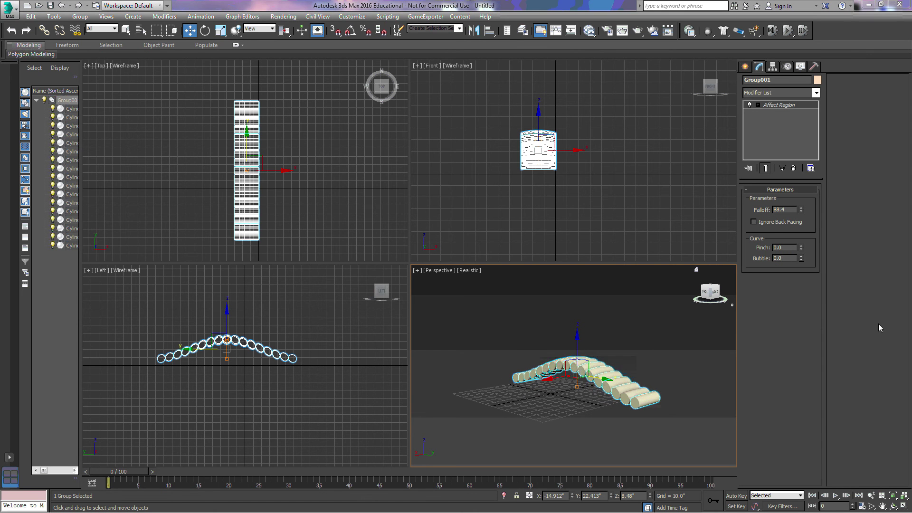
Rotate Group001 about 177° on Y so the arch sags downward
{"action": "left_click_drag", "start_coordinate": [706, 295], "coordinate": [684, 304]}
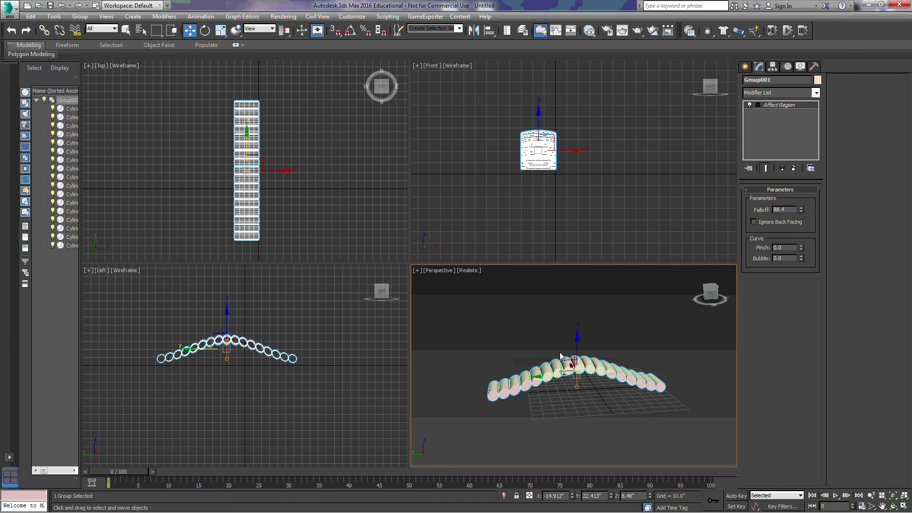
{"action": "left_click", "coordinate": [203, 30]}
{"action": "left_click_drag", "start_coordinate": [505, 138], "coordinate": [570, 200]}
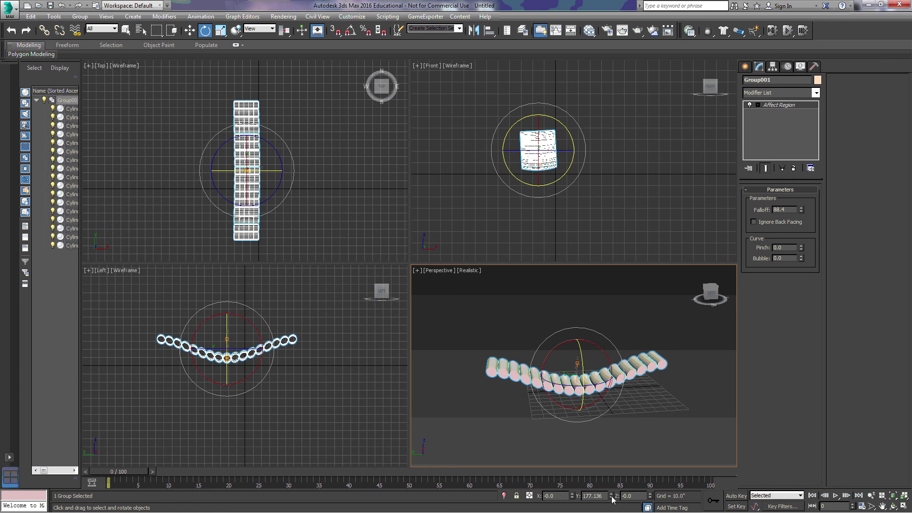